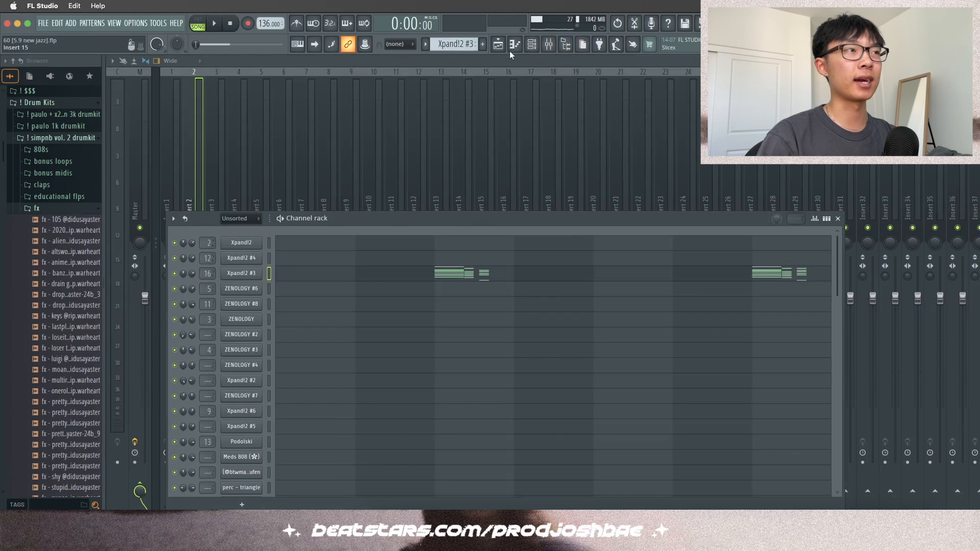
Review the mixer, the channel rack and the Xpand!2 clips on the first three playlist tracks, playing back the Xpand!2 #3 chords
left_click(550, 45)
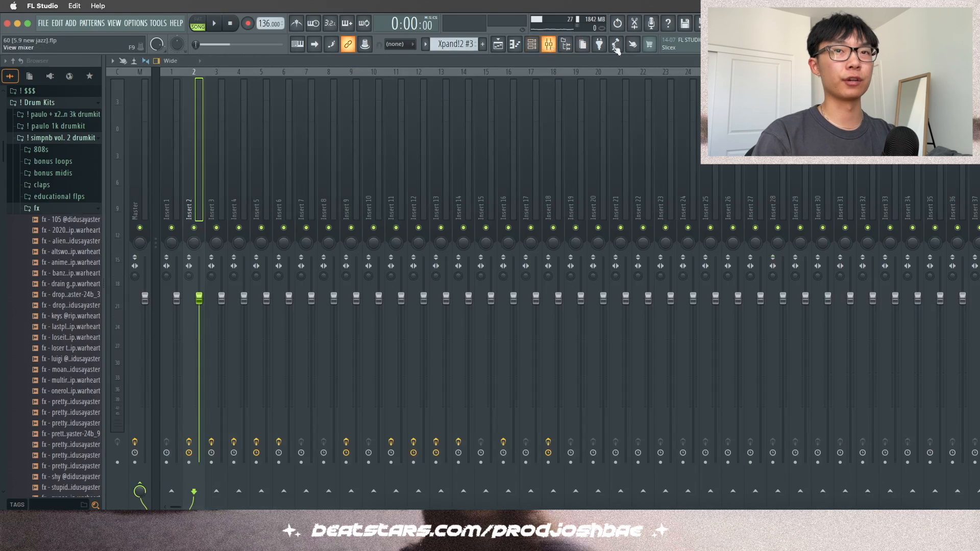
left_click(894, 120)
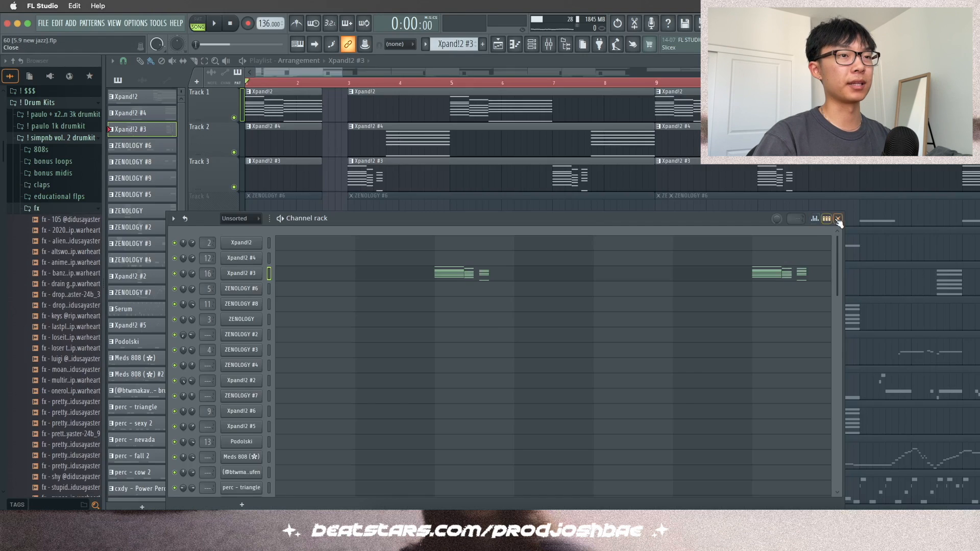
key("F6")
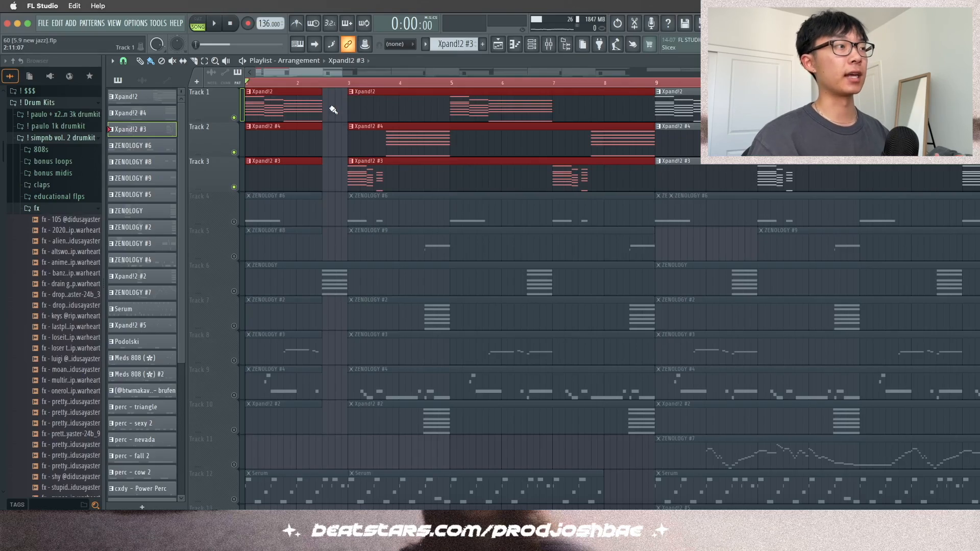
left_click(333, 110)
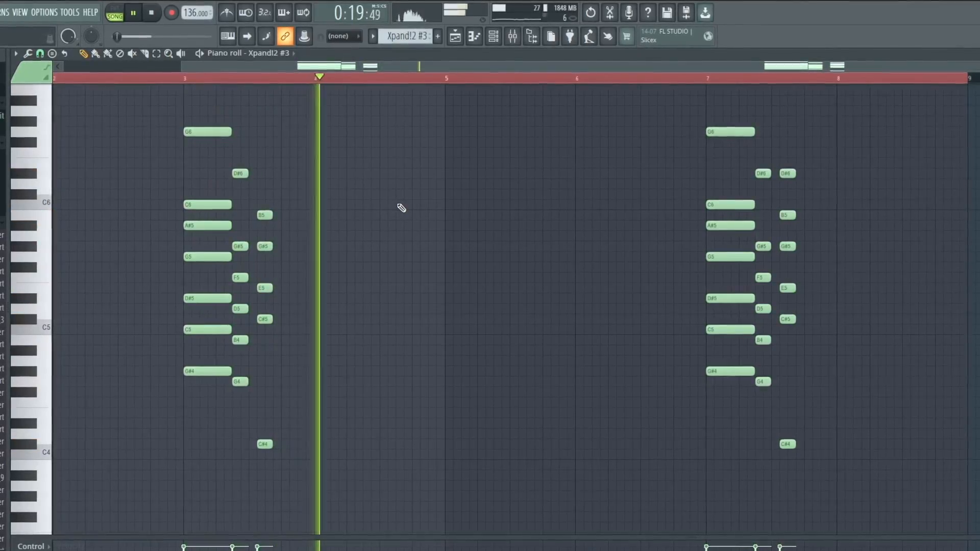
key("Escape")
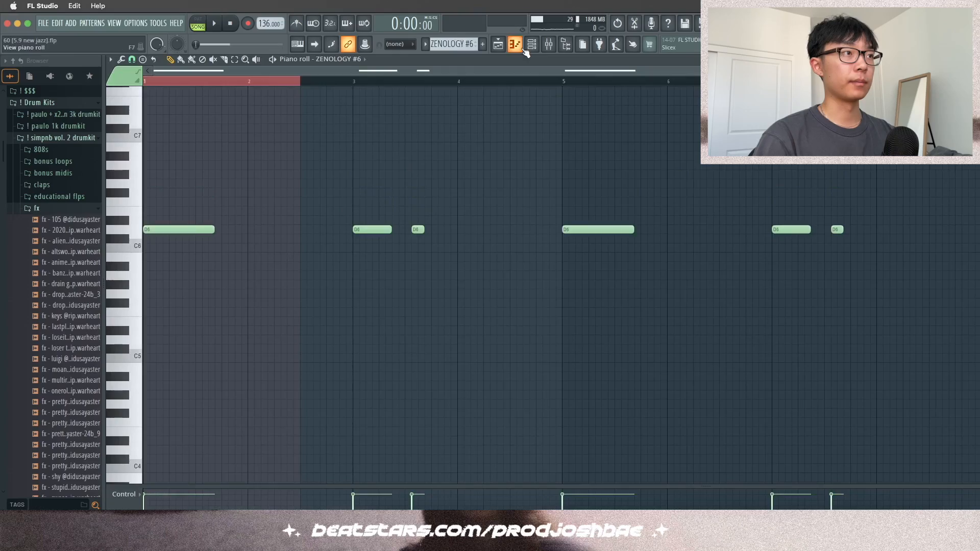
Inspect the ZENOLOGY #6 channel's instrument preset and its mixer insert
left_click(541, 46)
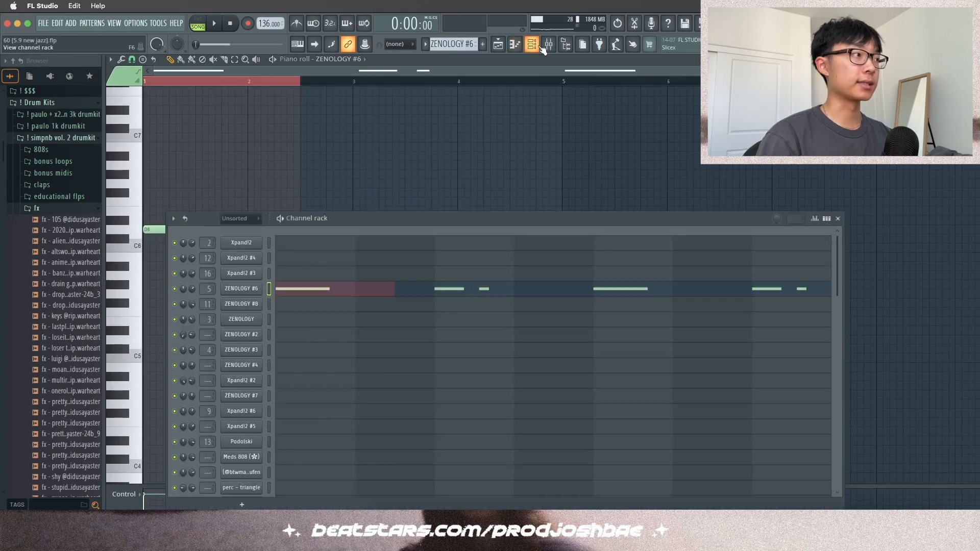
left_click(243, 289)
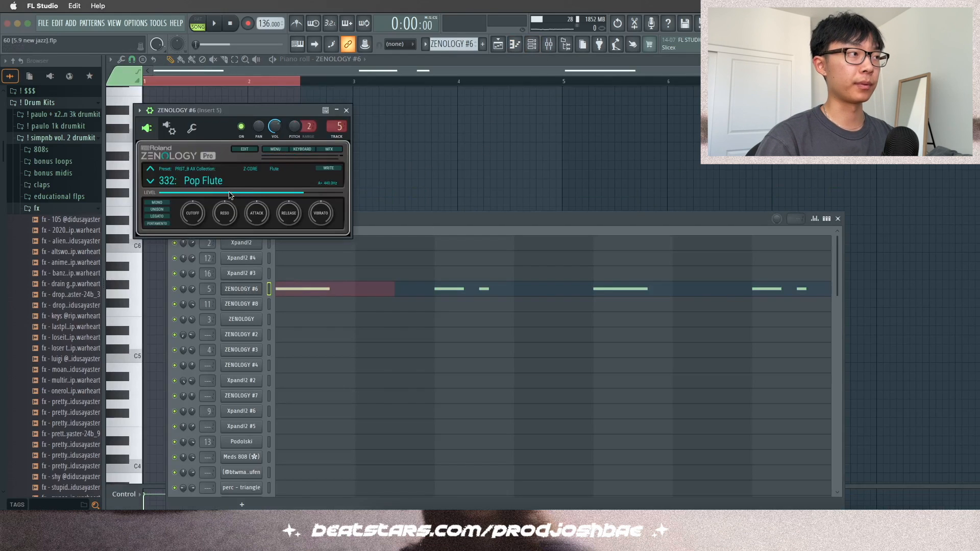
left_click(549, 44)
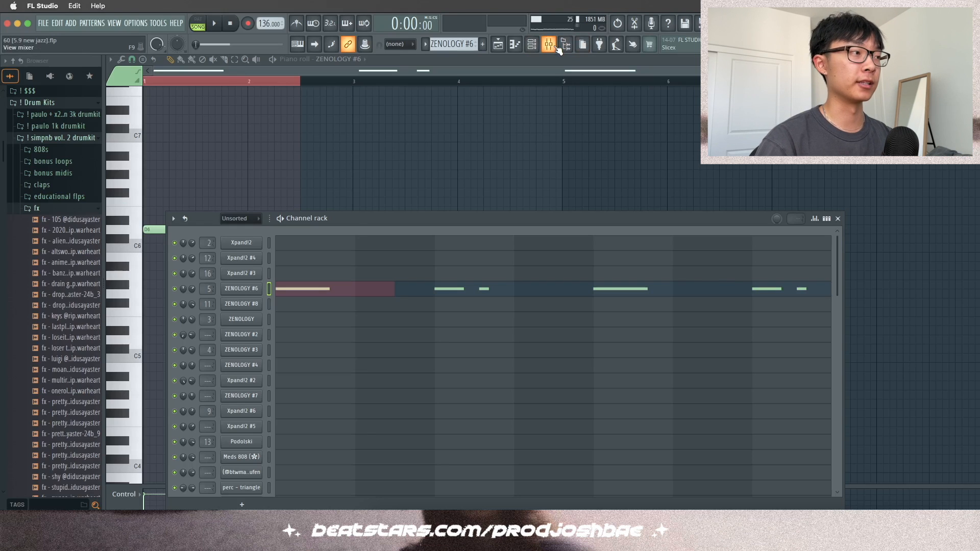
left_click(555, 46)
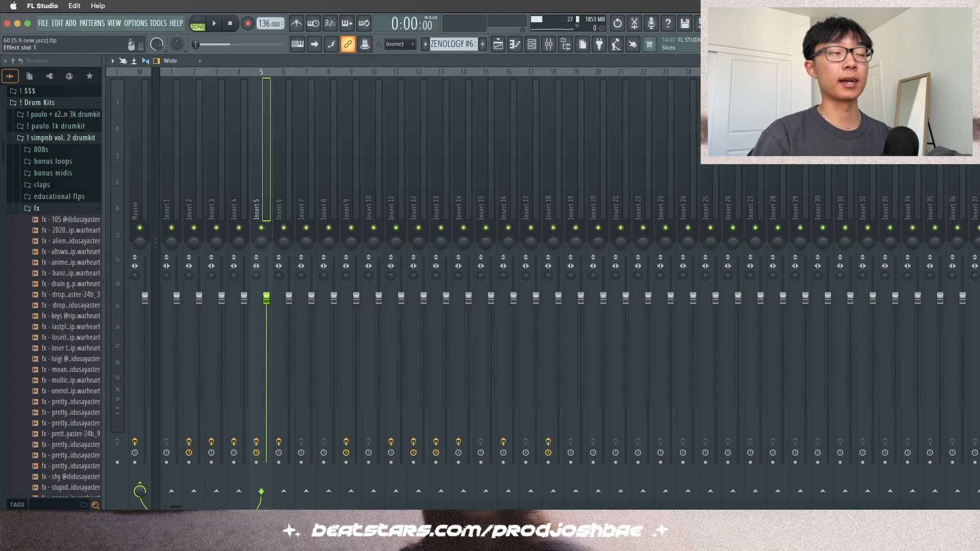
left_click_drag(572, 134, 436, 145)
Show the ZENOLOGY #6 melody in the piano roll and play it back
key("F7")
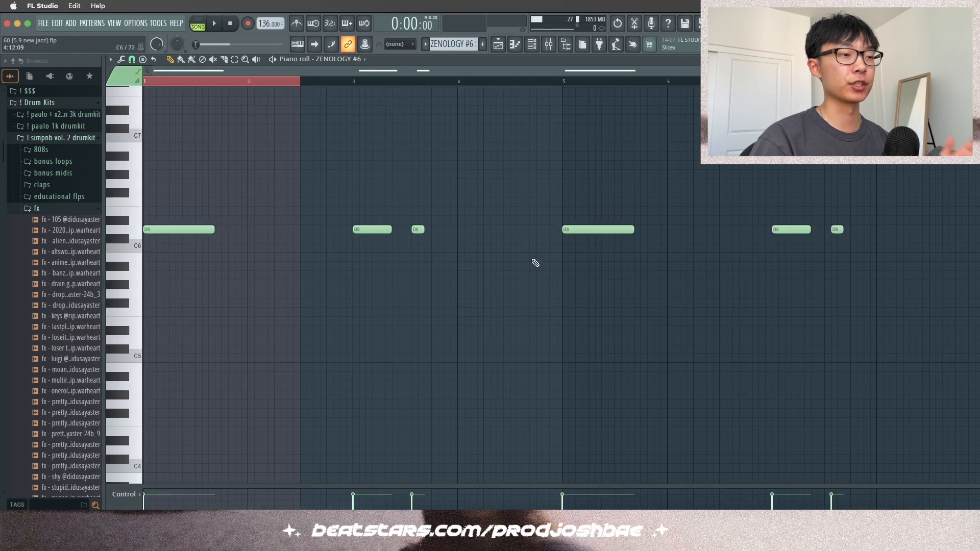
key("space")
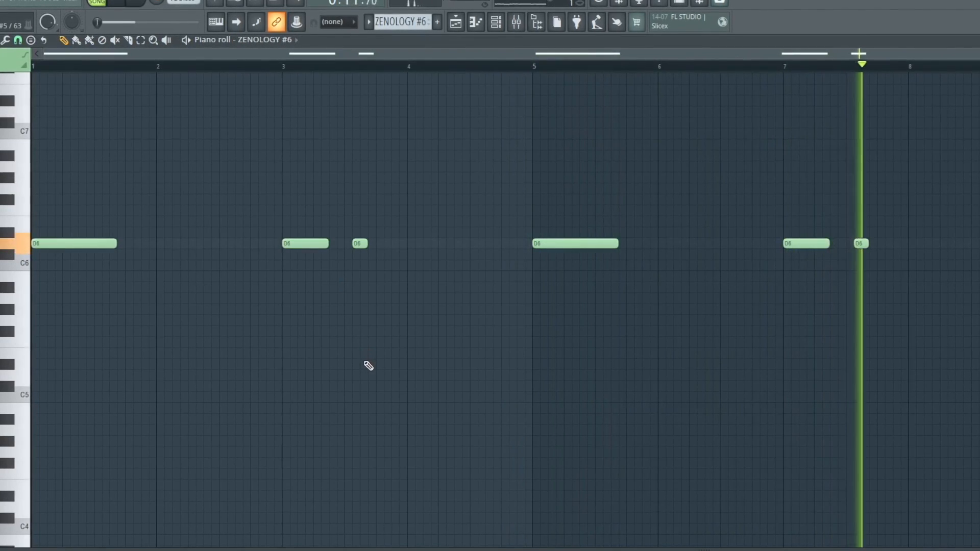
key("space")
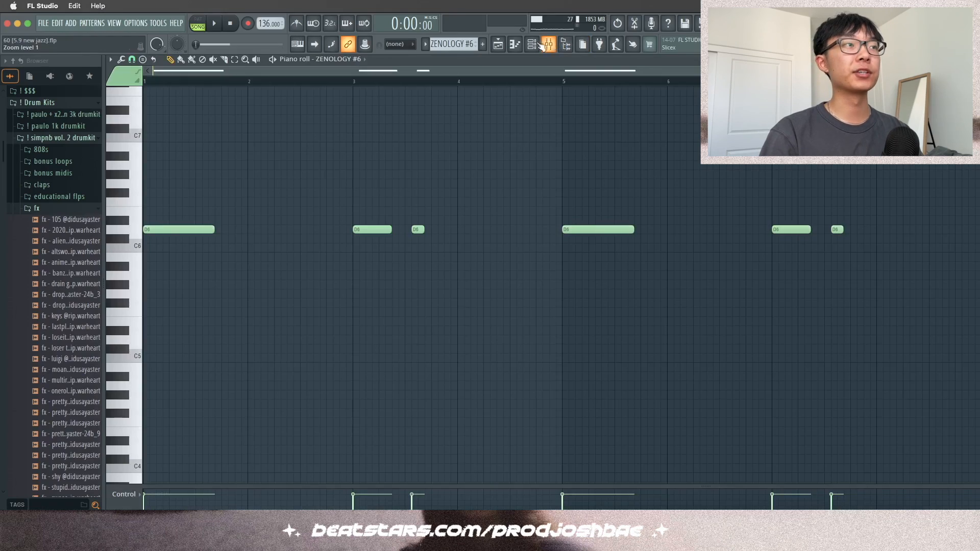
Reposition the channel rack and add a new Serum channel to it
left_click(536, 45)
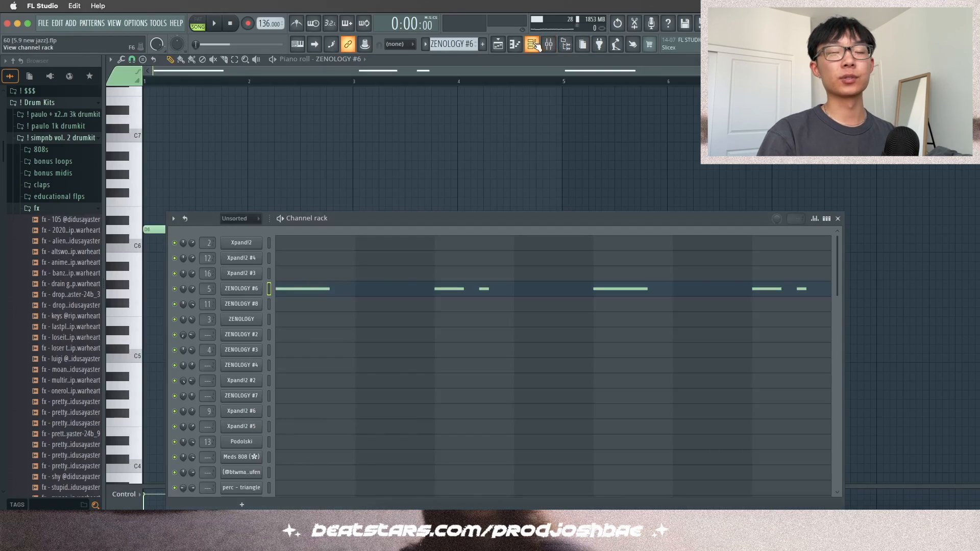
left_click_drag(497, 225, 597, 108)
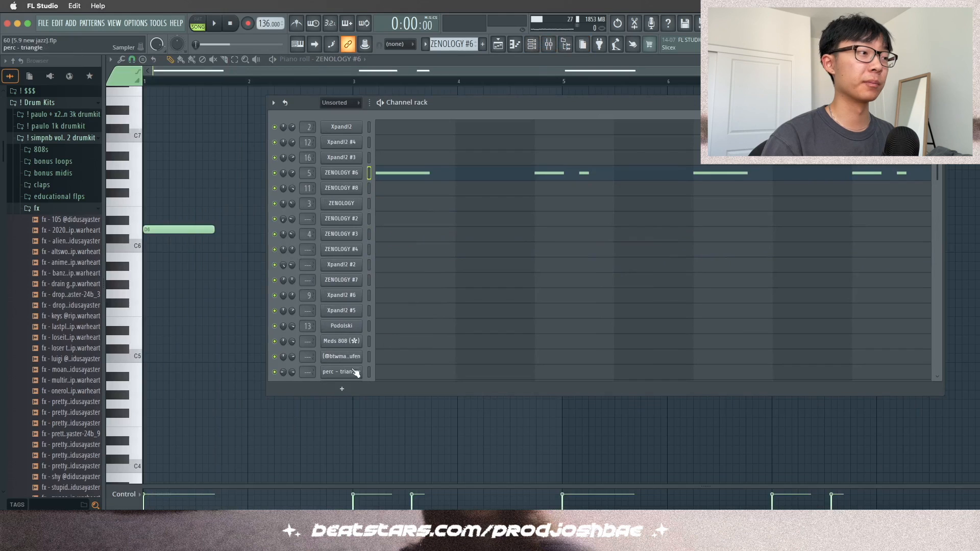
left_click(341, 389)
left_click(346, 82)
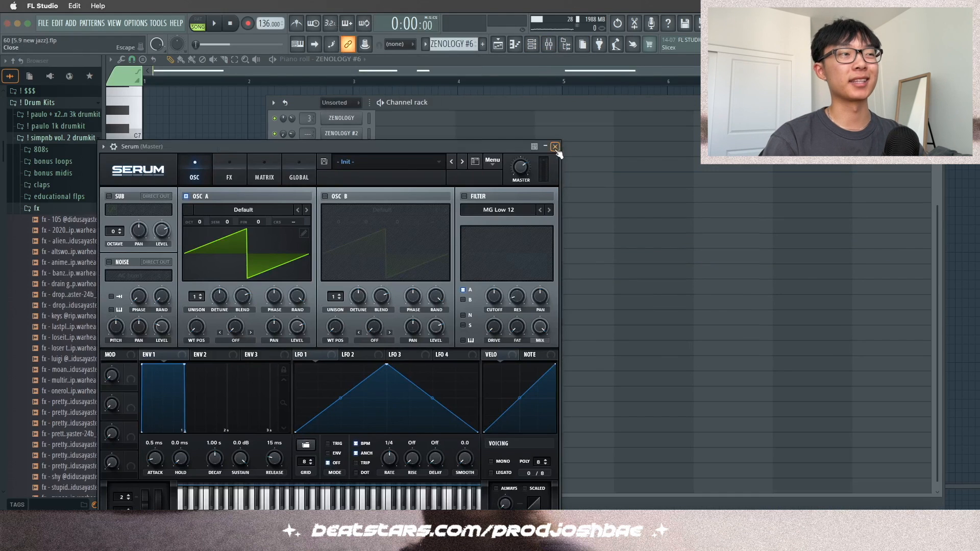
Load the "lead - dista+" preset from the PLUSHY Serum Presets user bank in Serum
left_click(403, 163)
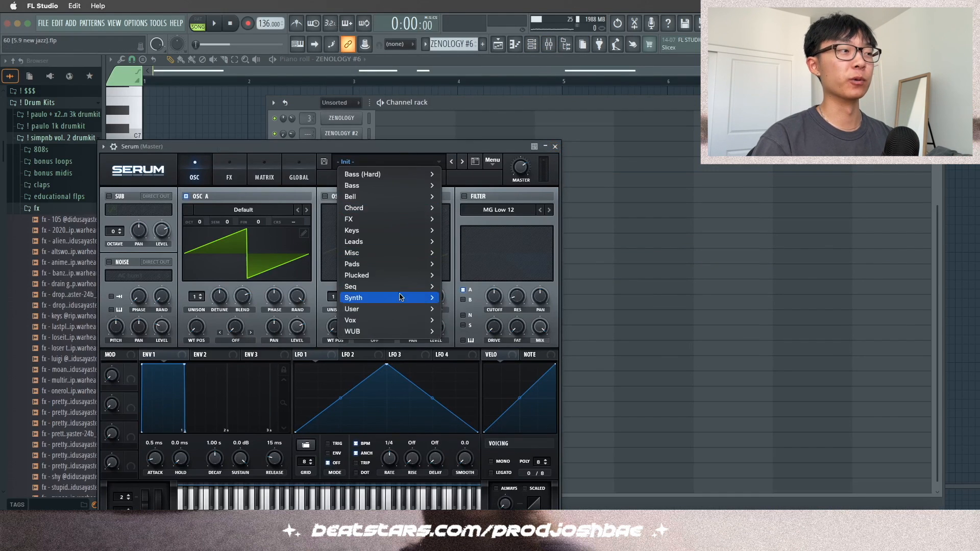
mouse_move(397, 310)
mouse_move(590, 333)
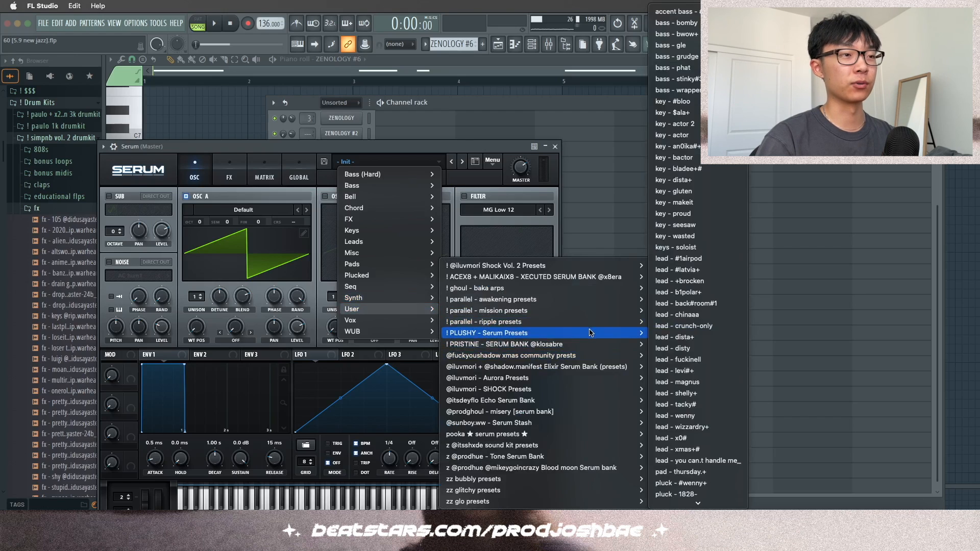
left_click(681, 337)
Switch Serum's voicing to Mono and raise its portamento amount
left_click(555, 147)
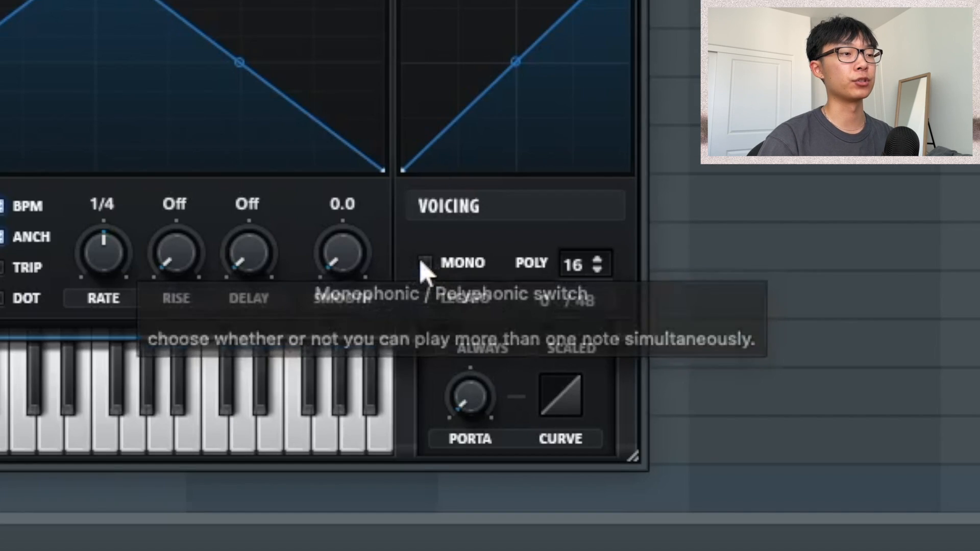
left_click(541, 417)
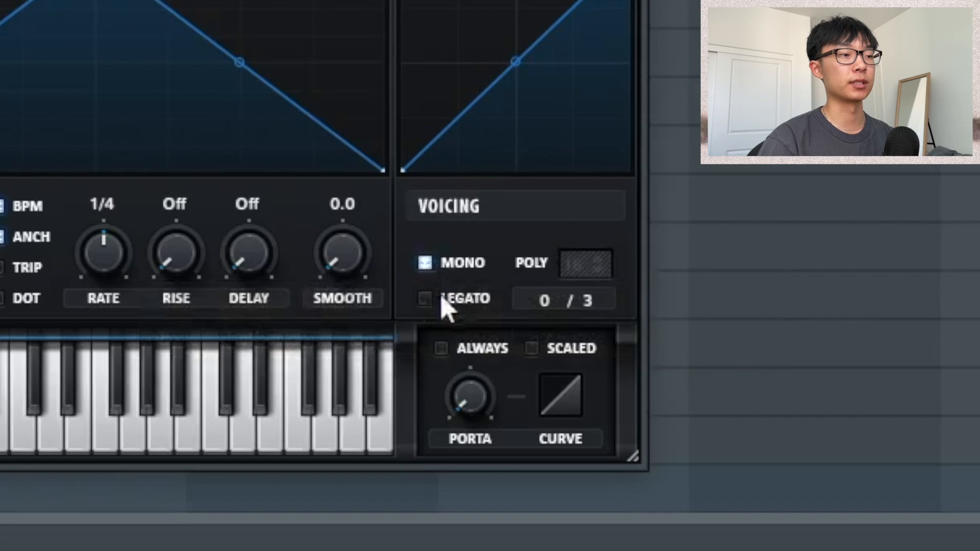
mouse_move(475, 399)
left_click_drag(487, 395, 495, 343)
Draw overlapping D#5 and C5 notes in bar 1 of the Serum piano roll and audition the glide
left_click(146, 220)
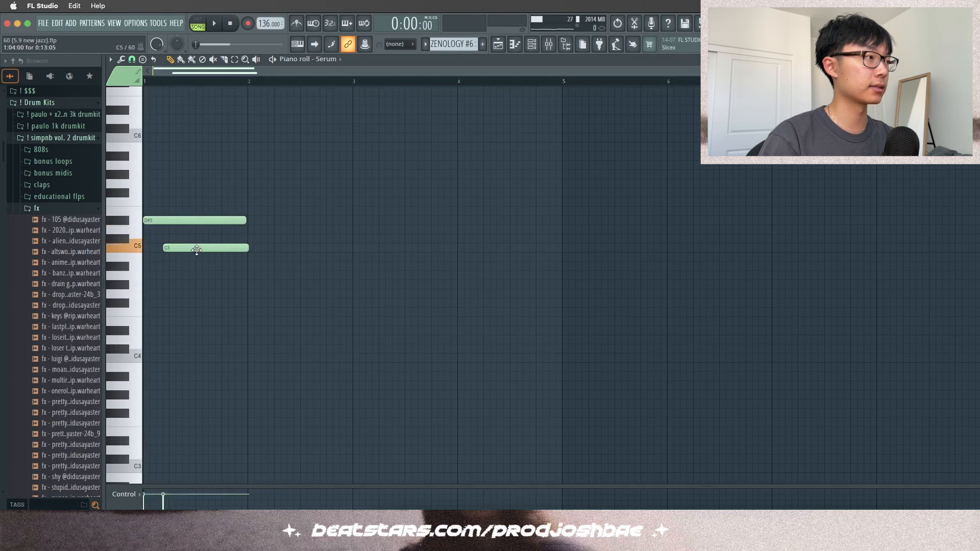
key("space")
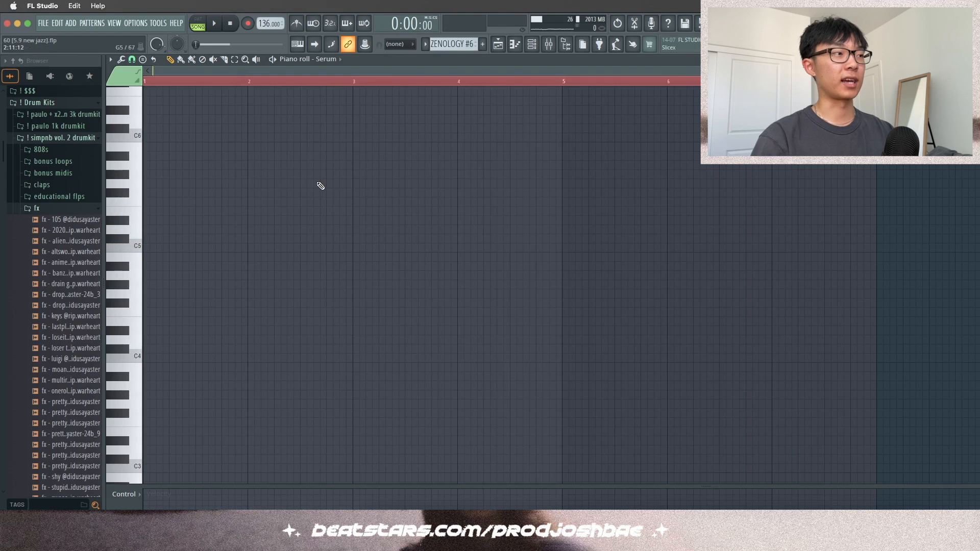
Highlight the ZENOLOGY, ZENOLOGY #9, ZENOLOGY #2 and Xpand!2 #2 clips in the playlist to compare the layered parts
left_click(533, 45)
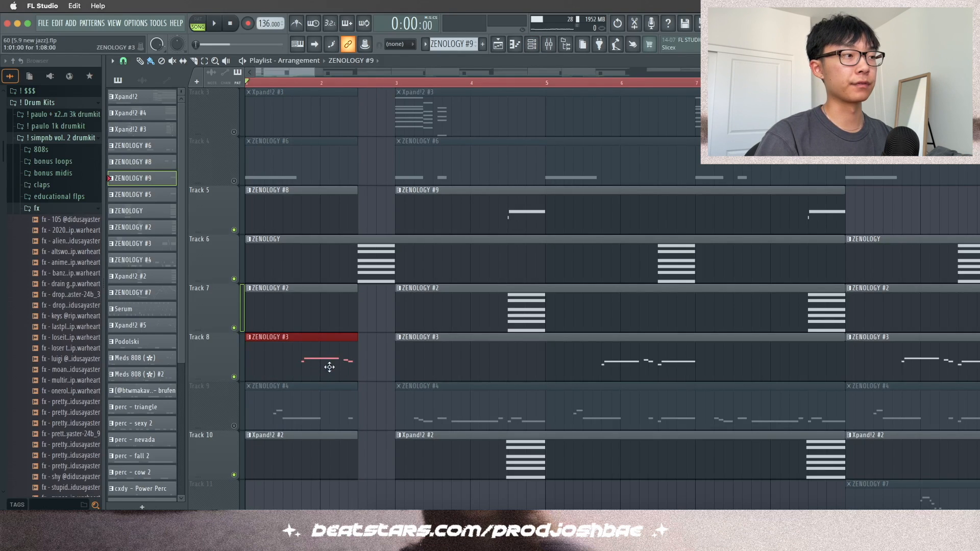
left_click(386, 264)
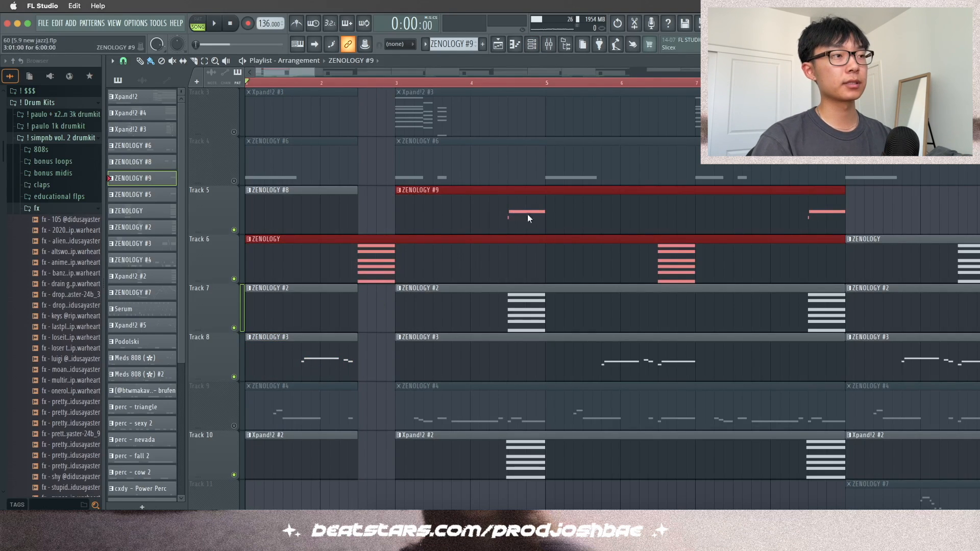
left_click(519, 314)
left_click(520, 314, "super")
left_click(510, 473, "shift+super")
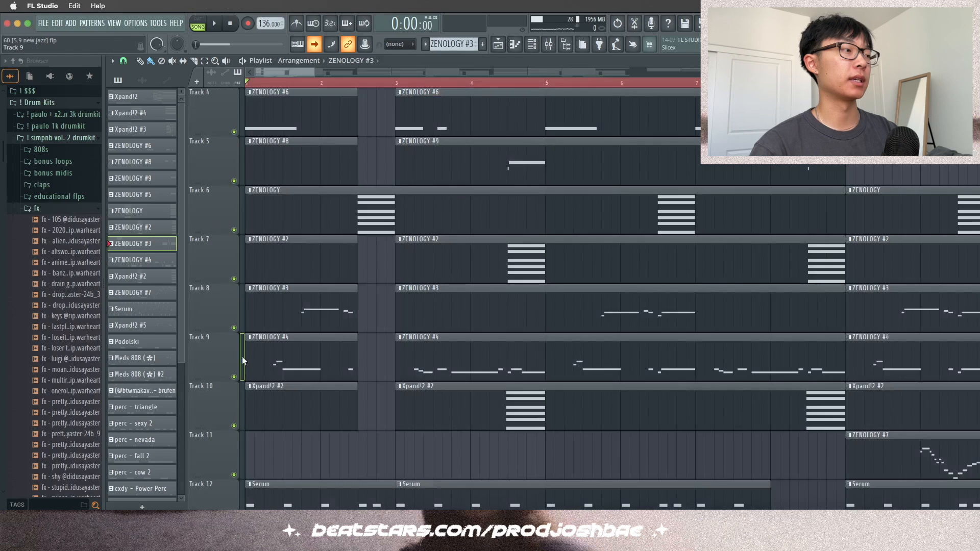
Solo Track 9 and examine the ZENOLOGY #4 melody in the piano roll
left_click(234, 377, "ctrl")
scroll(244, 357, "down", 2)
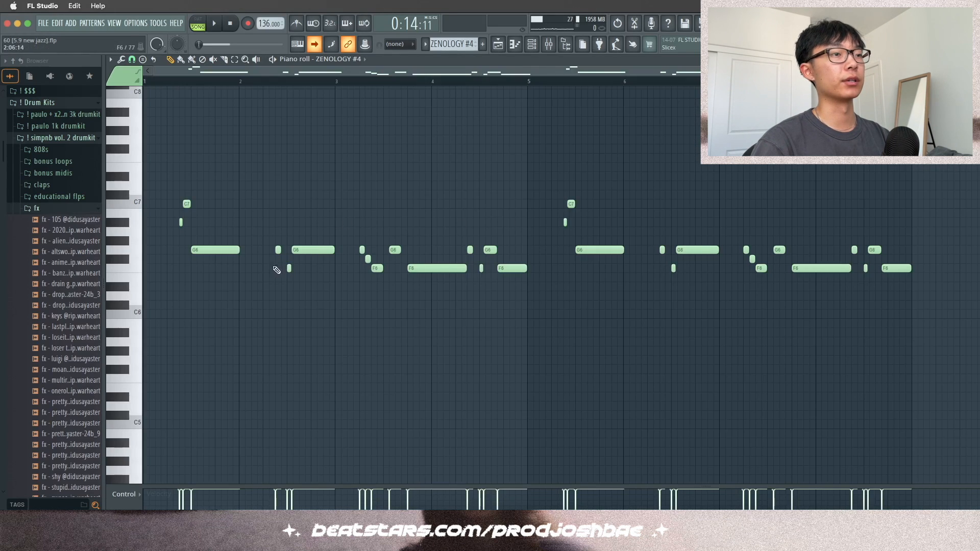
scroll(290, 268, "up", 2)
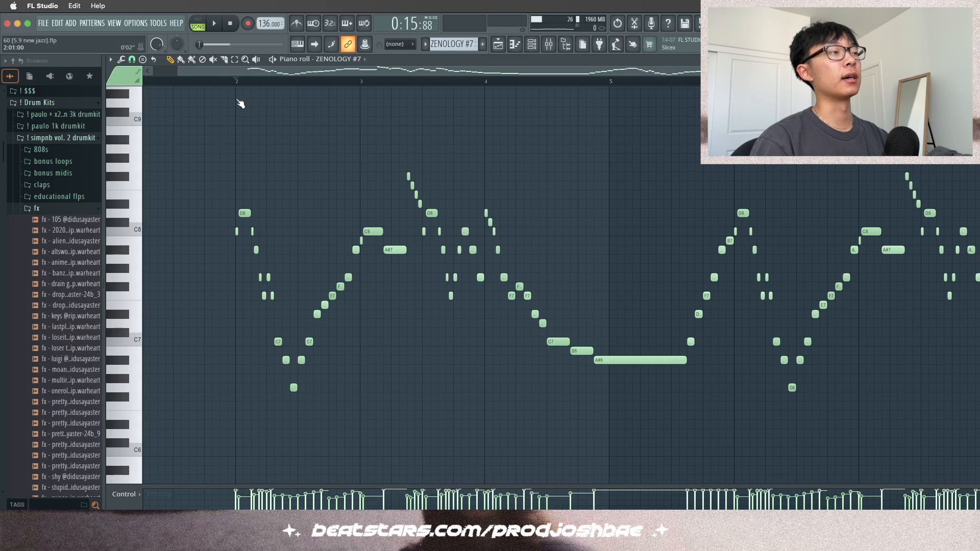
Examine the ZENOLOGY #7 melody runs in the piano roll, selecting and deselecting all the notes, and play them back
scroll(235, 107, "down", 2)
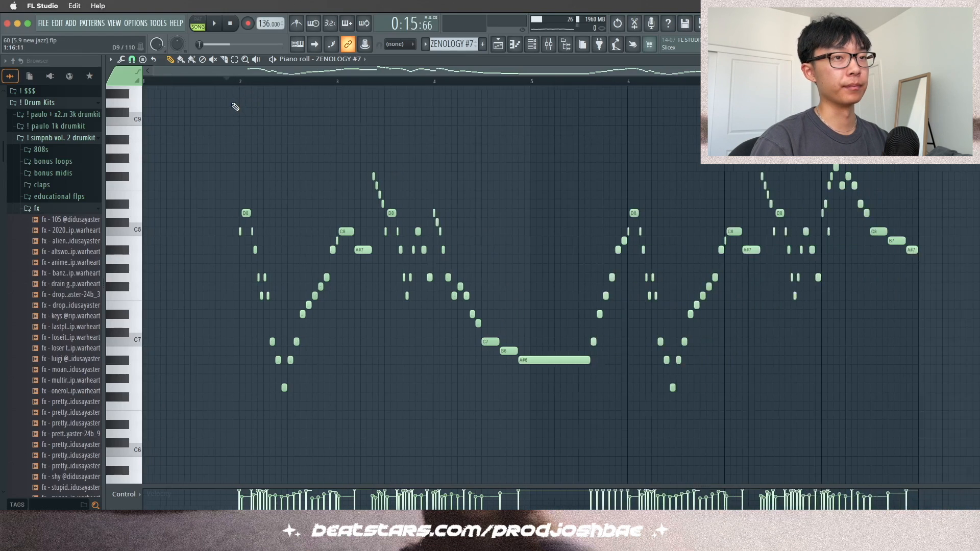
key("ctrl+a")
scroll(355, 200, "up", 2)
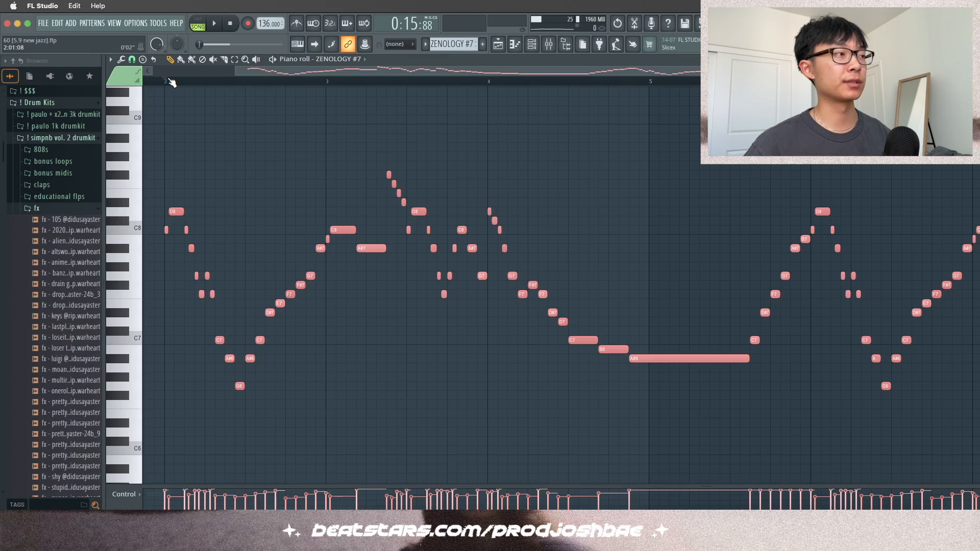
key("ctrl+d")
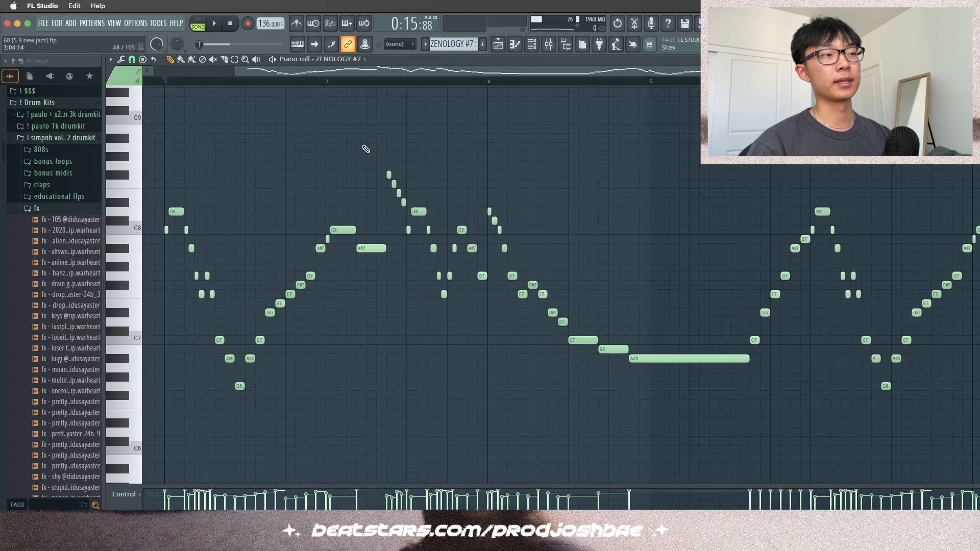
scroll(169, 89, "down", 1)
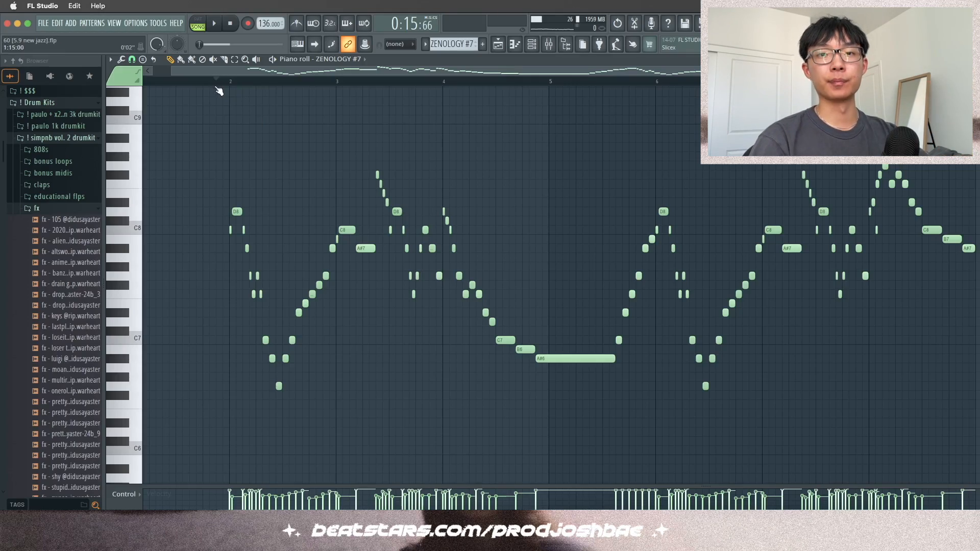
key("space")
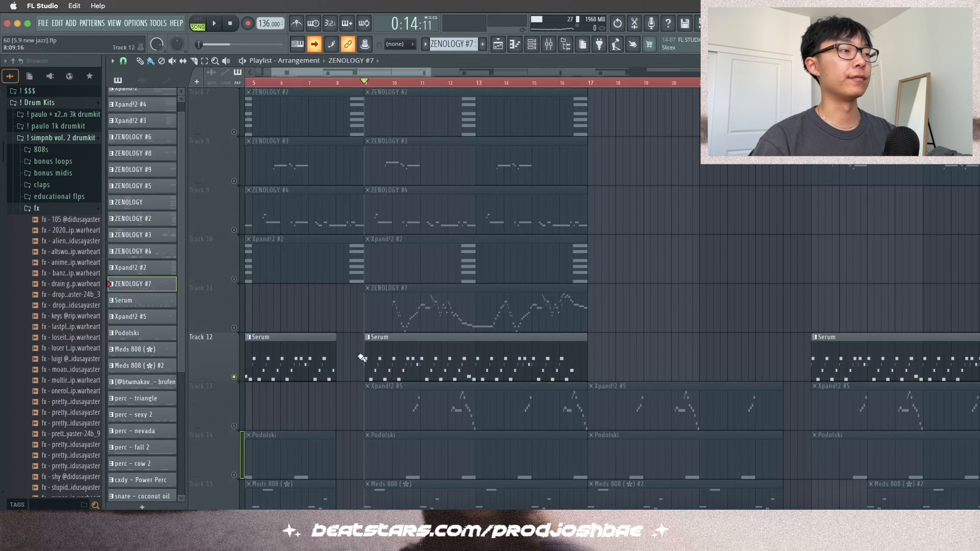
Open the Serum clip on Track 12 for inspection, and review the 808, percussion and drum tracks in the playlist
double_click(445, 360)
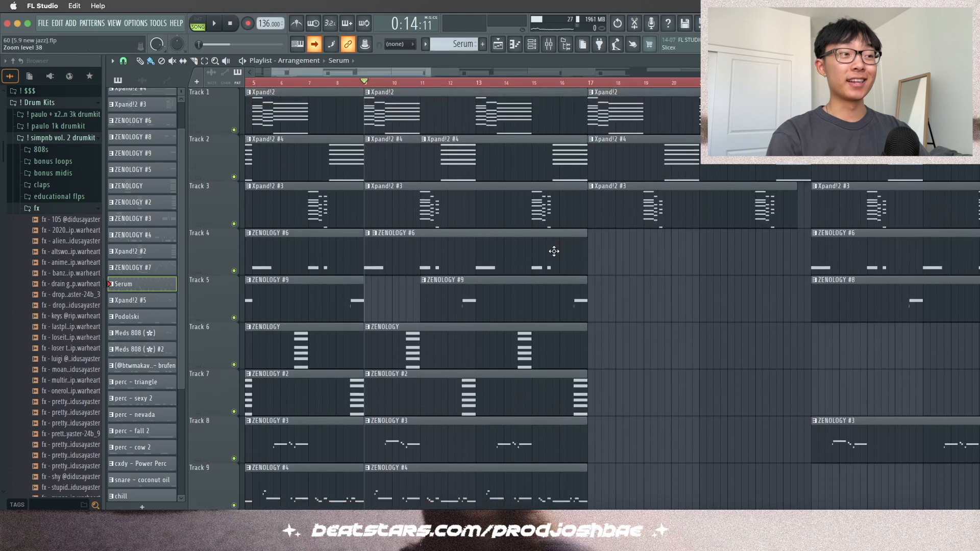
scroll(554, 251, "down", 10)
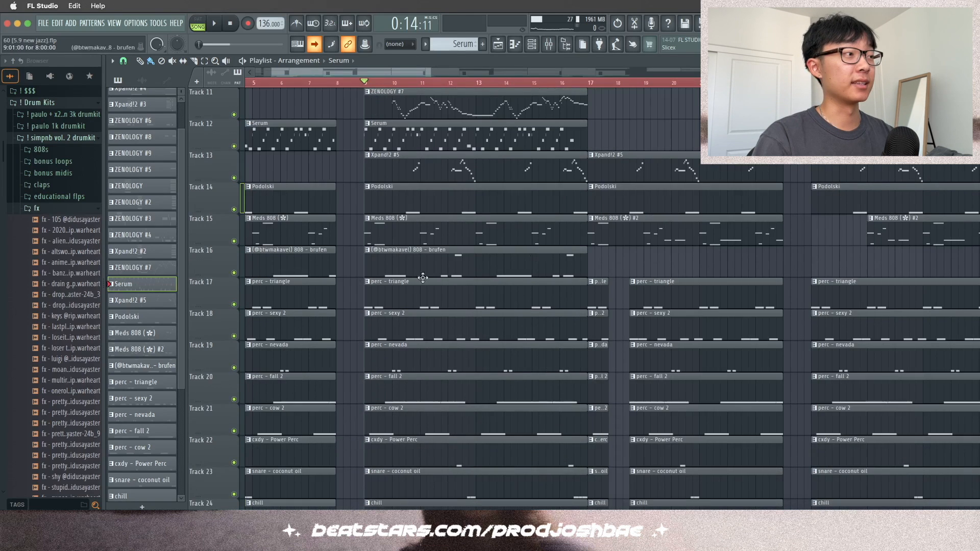
scroll(422, 278, "down", 4)
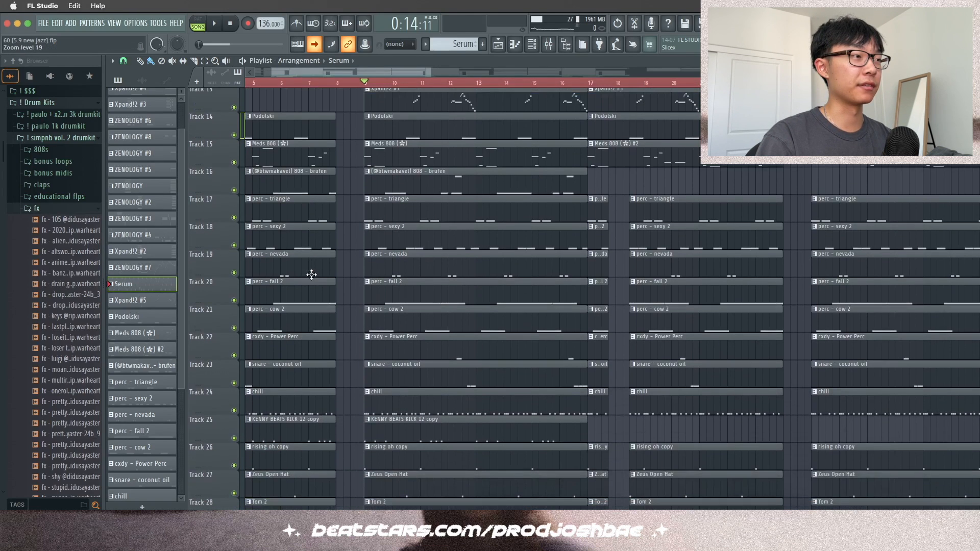
scroll(315, 274, "down", 2)
scroll(334, 268, "down", 2)
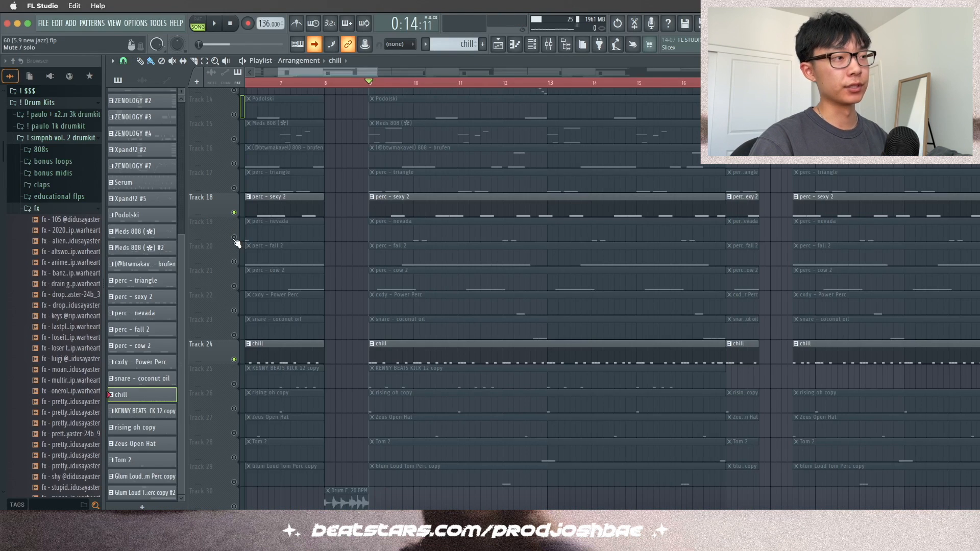
Unmute the perc - nevada and perc - fall 2 tracks and play back the percussion together with the chill hi-hats
left_click(233, 237)
left_click(234, 262)
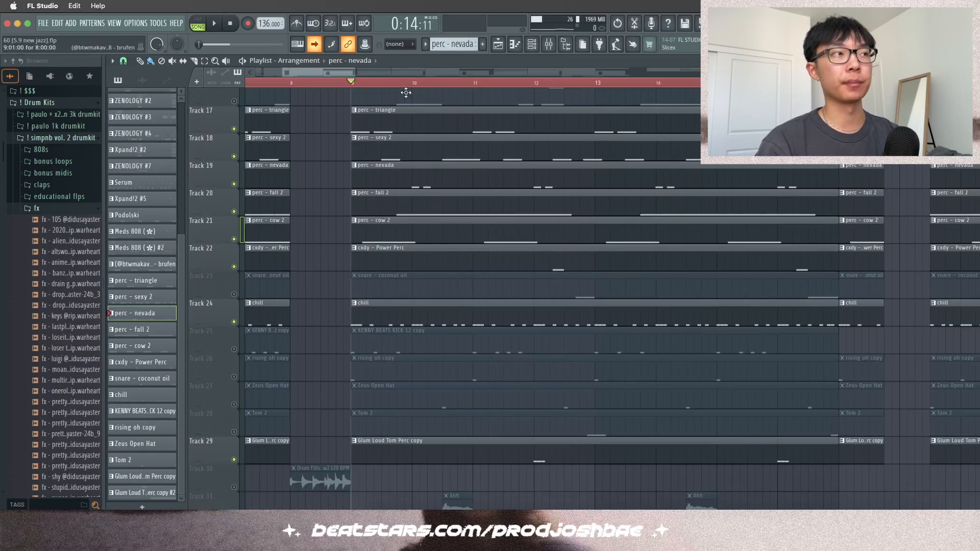
scroll(411, 87, "right", 2)
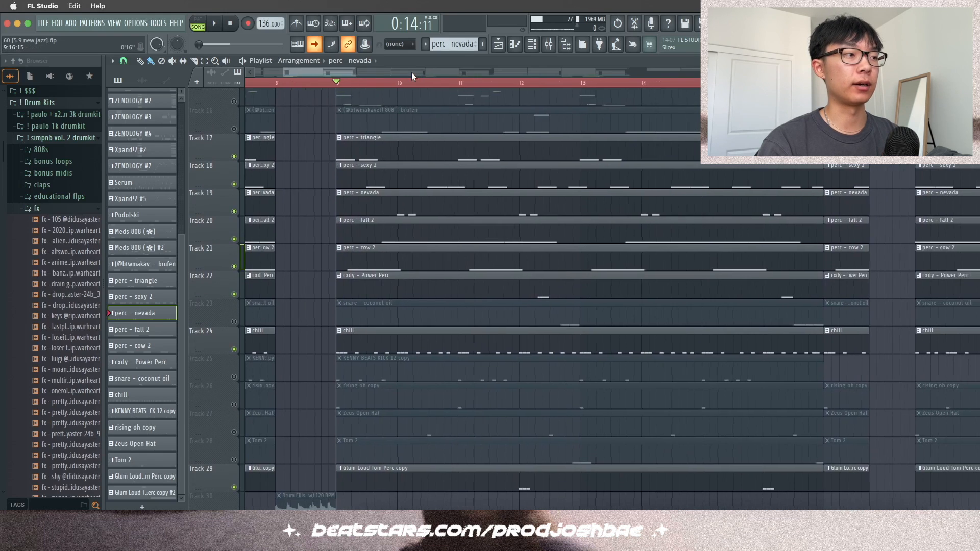
key("space")
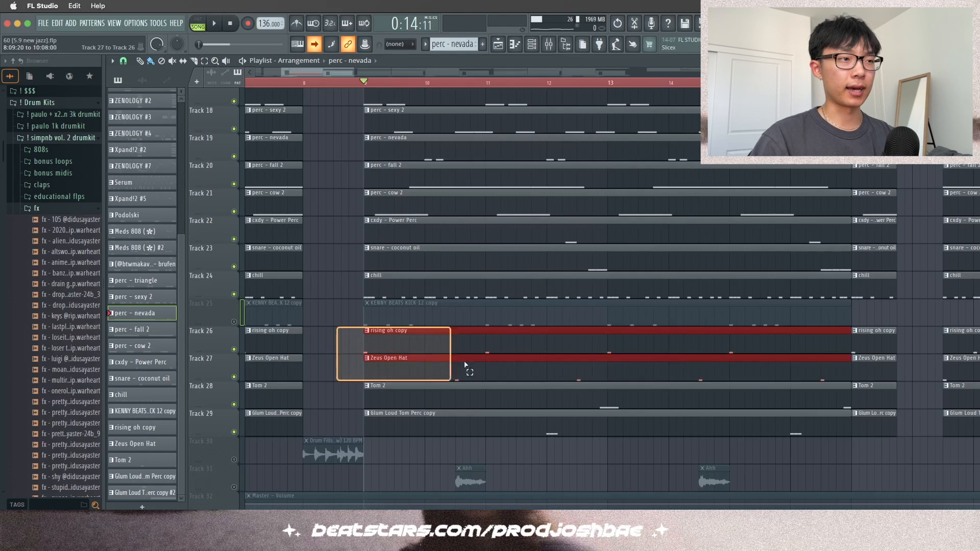
Highlight the rising oh copy and Zeus Open Hat clips, along with the snare - coconut oil clip, in the playlist
left_click_drag(465, 365, 498, 367)
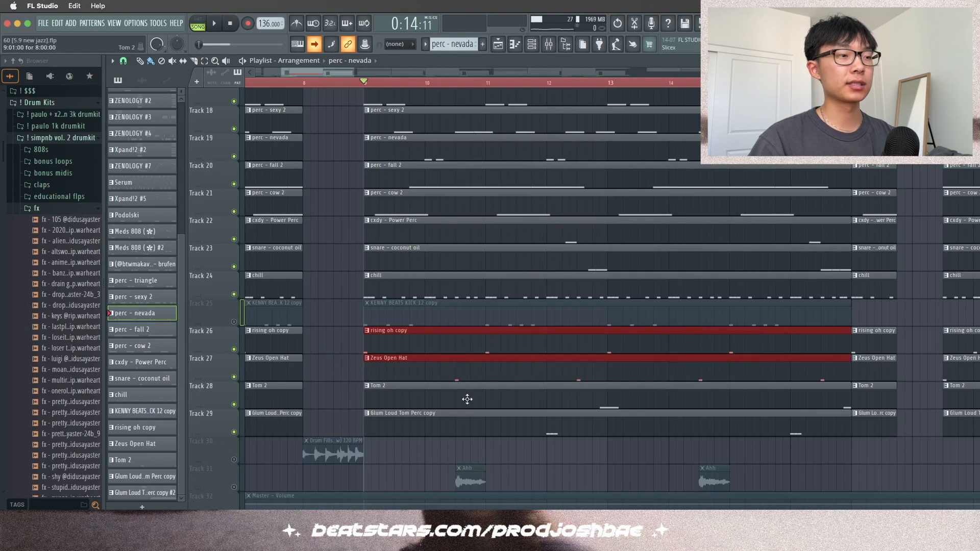
left_click_drag(519, 243, 587, 250)
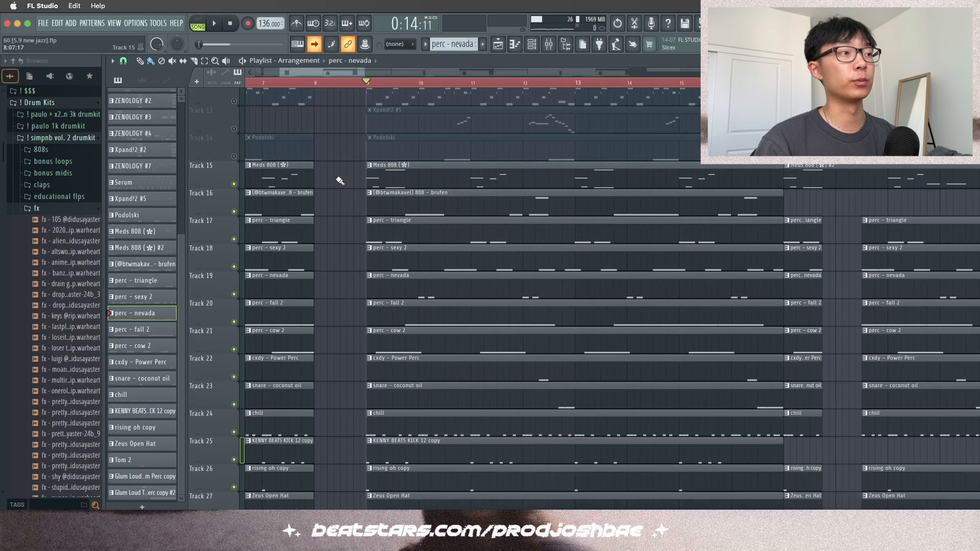
Highlight the Meds 808, brufen 808 and KENNY BEATS KICK 12 copy clips, and unmute the Podolski track
left_click_drag(340, 181, 419, 204)
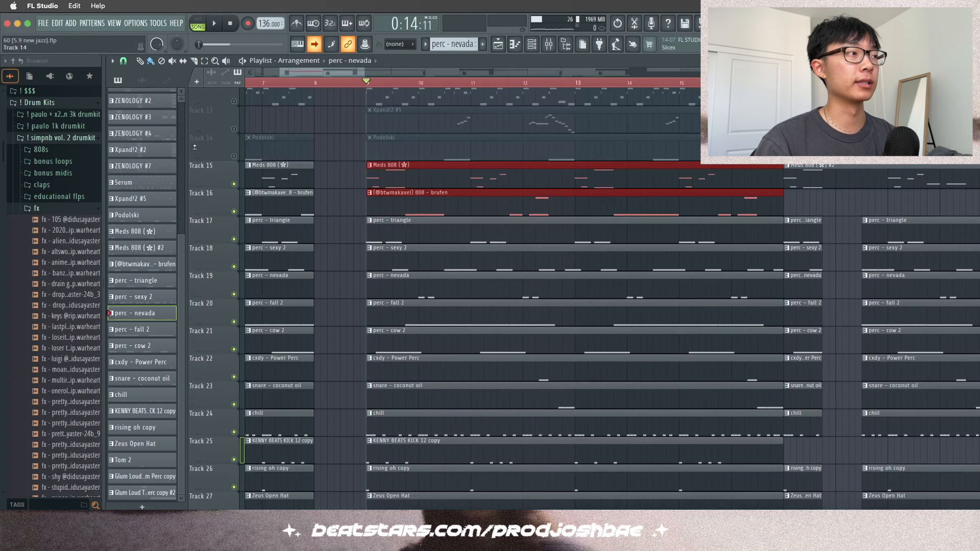
left_click(234, 156)
scroll(453, 167, "down", 3)
left_click(403, 376, "ctrl+shift")
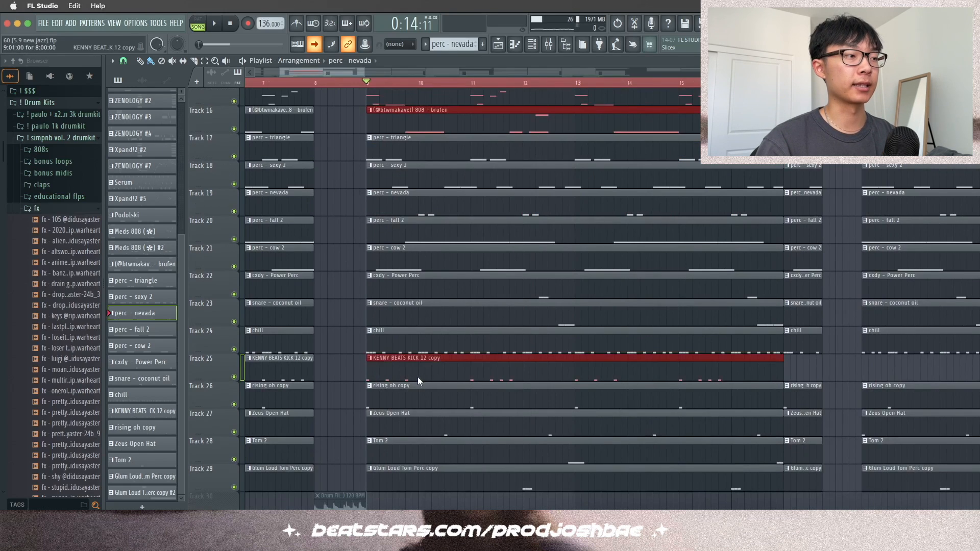
Examine the note patterns of the Meds 808 and Podolski bass clips in the piano roll
double_click(369, 352)
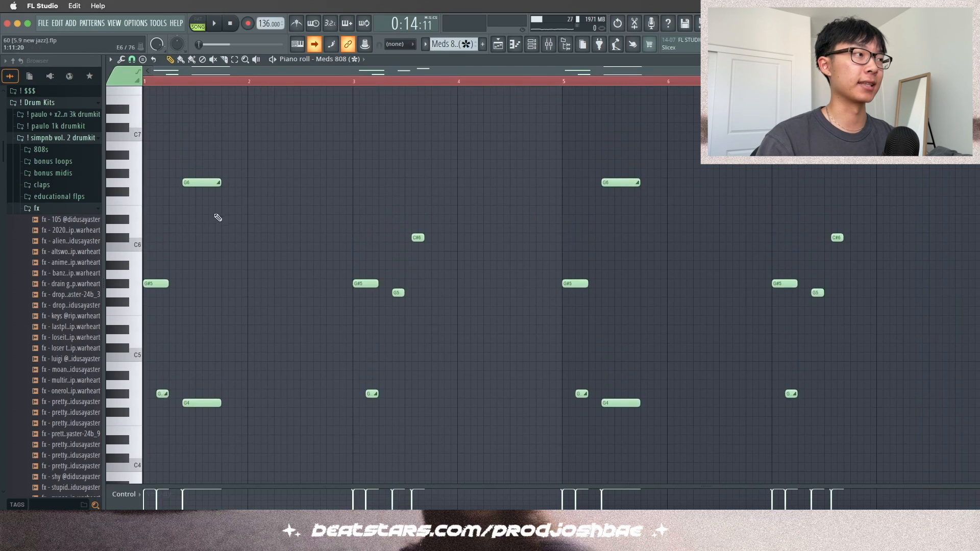
key("Escape")
double_click(449, 260)
scroll(449, 258, "down", 3)
key("Escape")
double_click(458, 239)
scroll(429, 276, "left", 4)
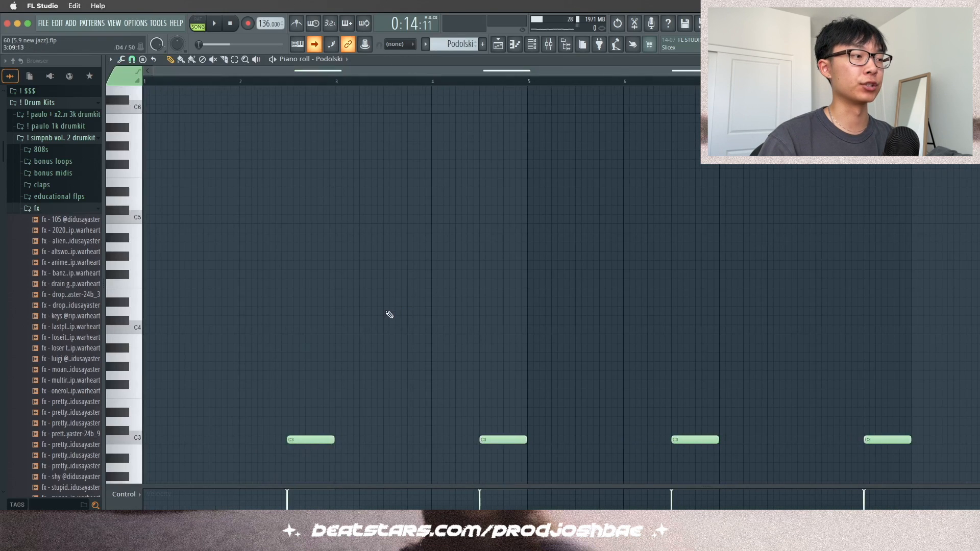
scroll(329, 379, "up", 4)
key("Escape")
Play back the full arrangement and review its drum and effect tracks in the playlist
key("space")
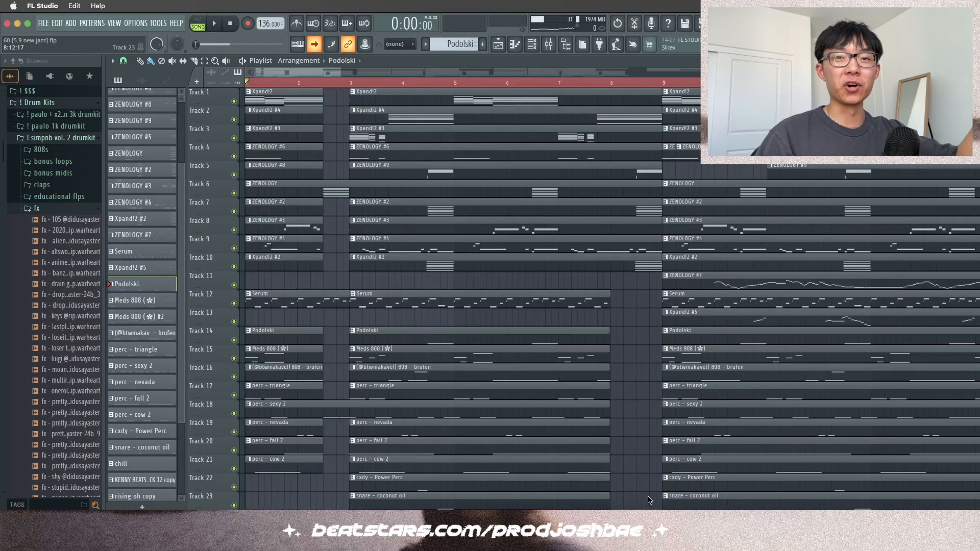
scroll(564, 350, "down", 4)
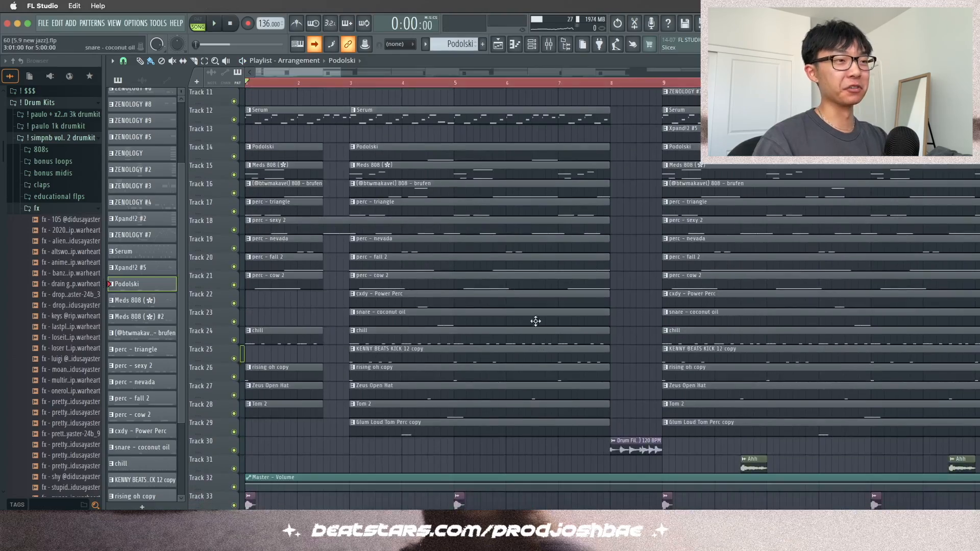